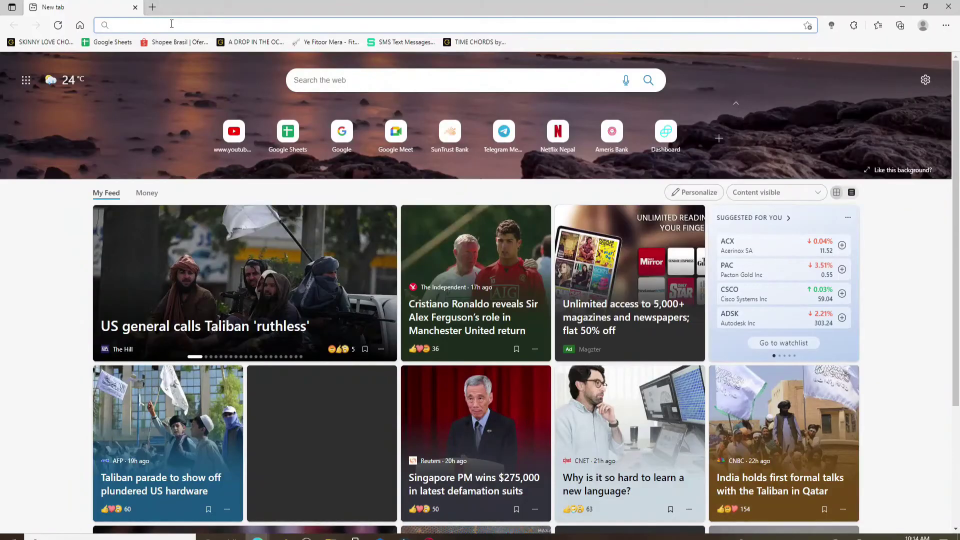
pyautogui.write('www.')
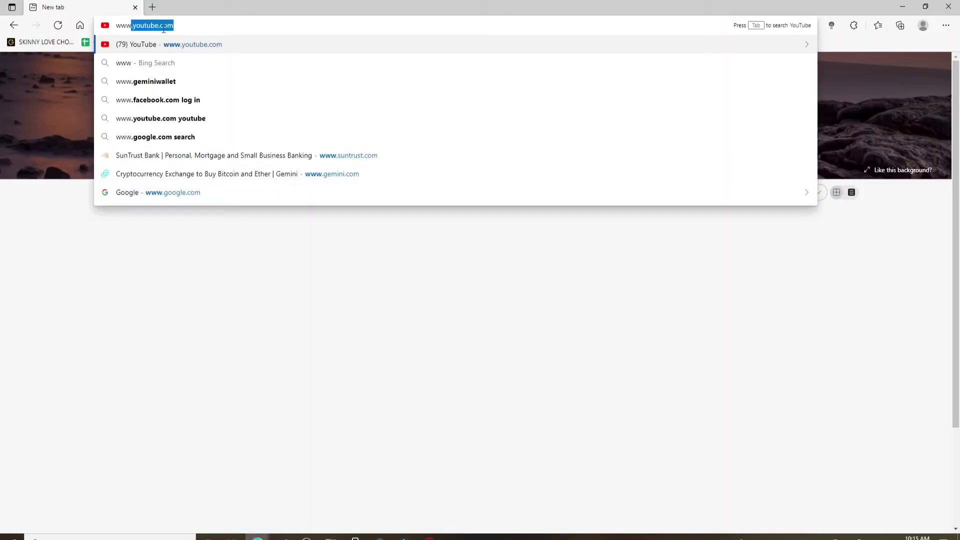
pyautogui.write('amer')
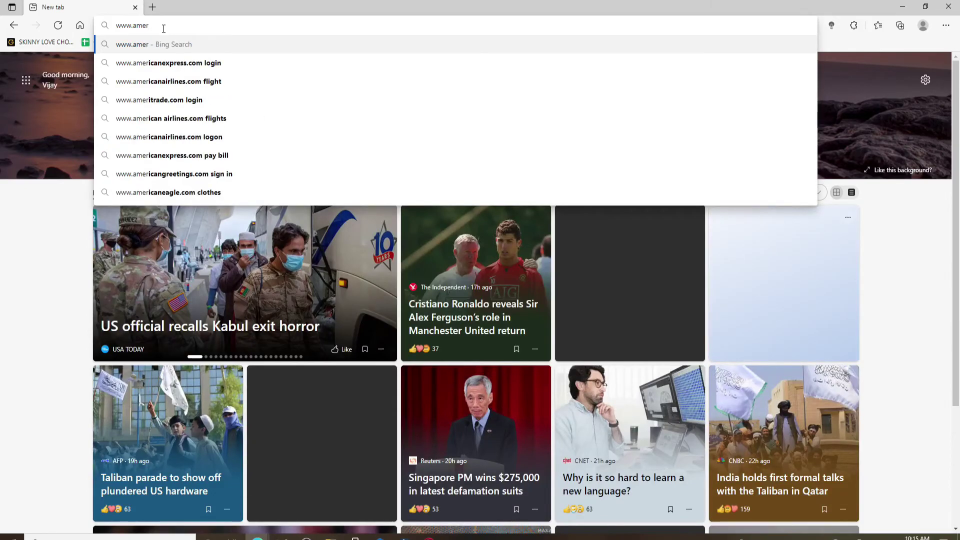
pyautogui.write('isbank.com')
pyautogui.press('Return')
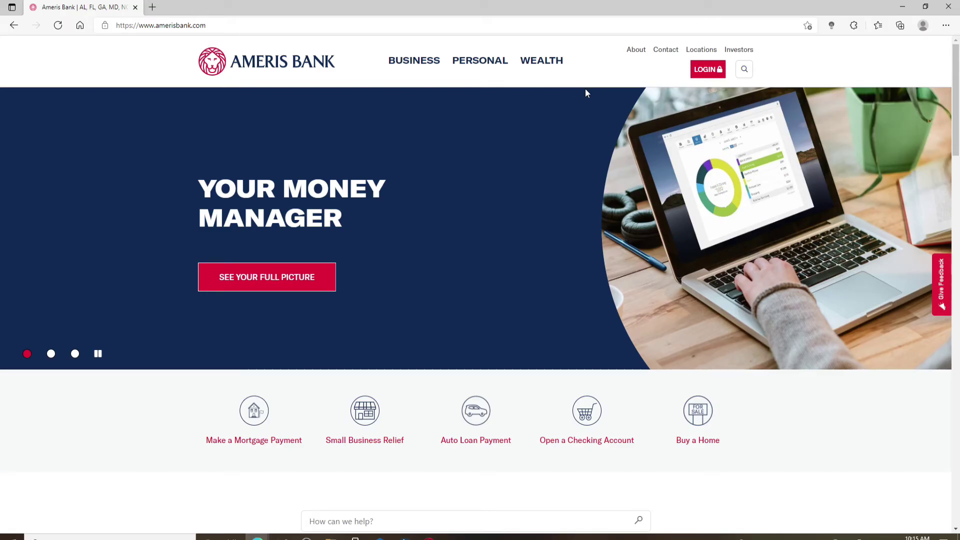
# Step: Open the LOGIN panel and follow the Online Banking Enrollment link
pyautogui.click(714, 71)
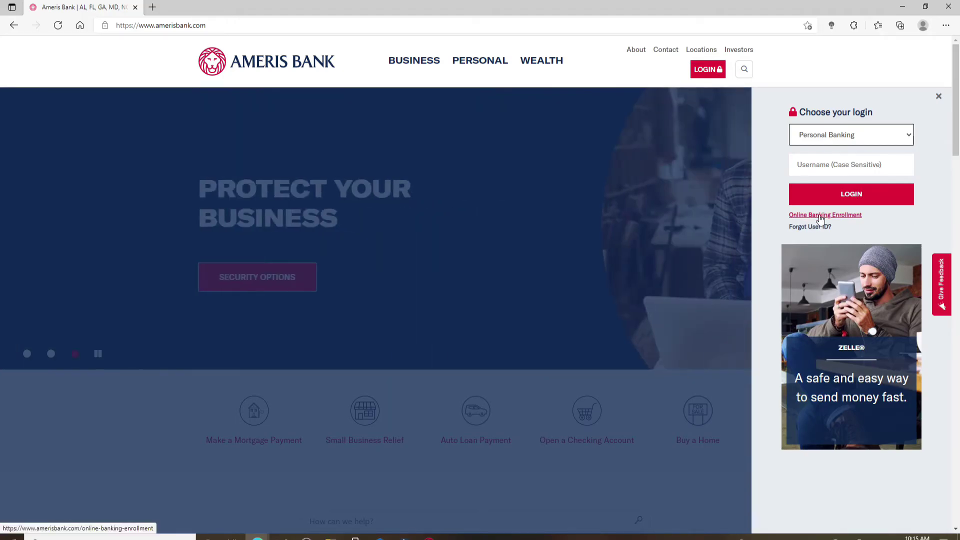
pyautogui.click(822, 216)
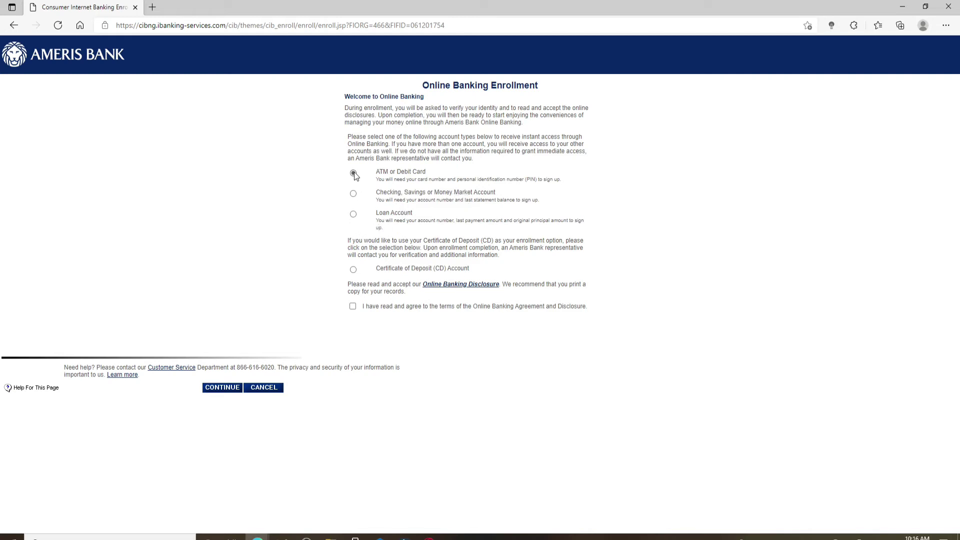
# Step: Choose ATM or Debit Card enrollment and accept the Online Banking Agreement and Disclosure
pyautogui.click(353, 194)
pyautogui.click(354, 215)
pyautogui.click(353, 173)
pyautogui.click(354, 307)
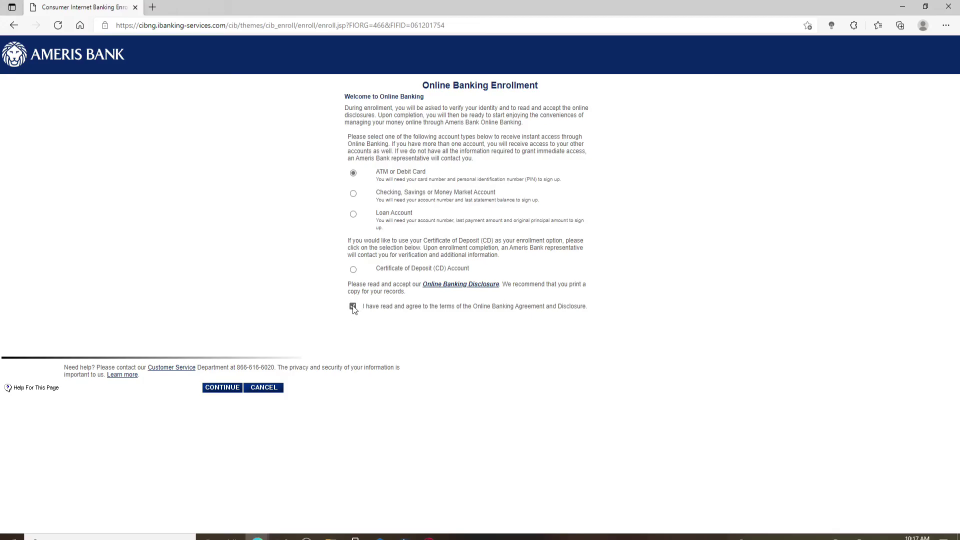
# Step: Open the enrollment details form and enter first name, last name and pasted SSN
pyautogui.click(223, 390)
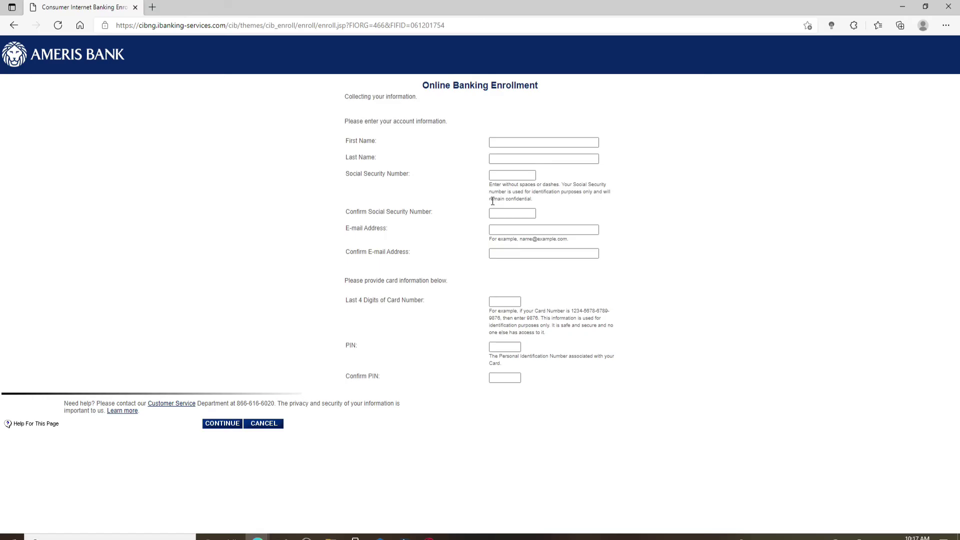
pyautogui.click(517, 143)
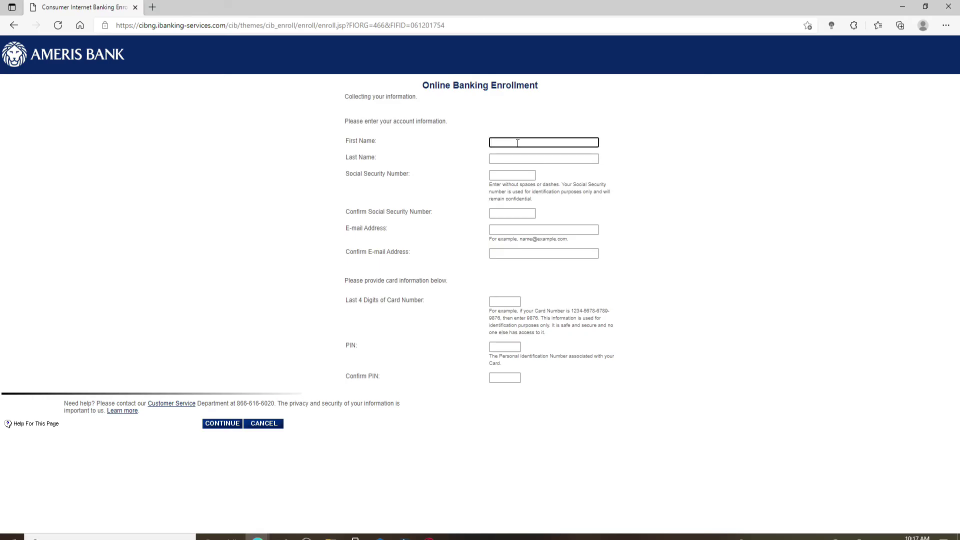
pyautogui.press('Tab')
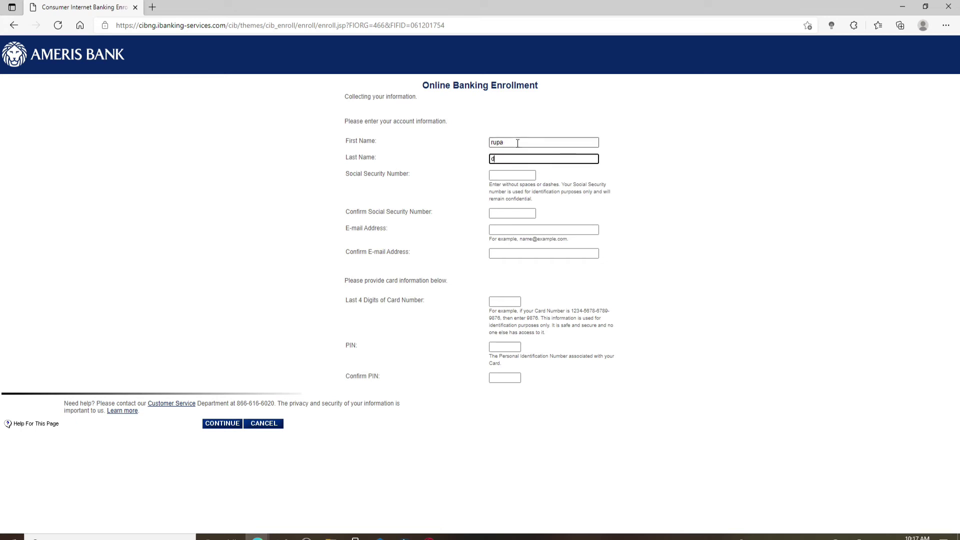
pyautogui.press('Tab')
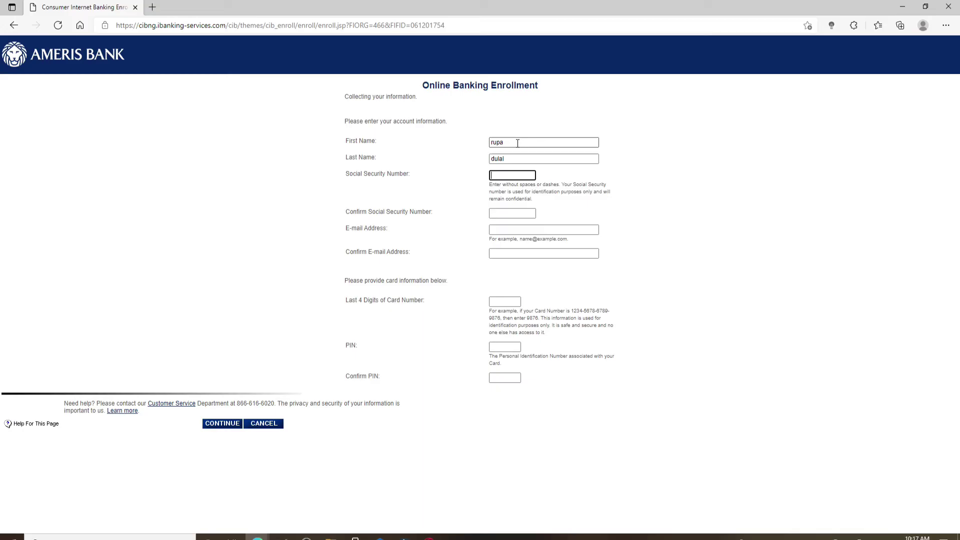
pyautogui.hotkey('ctrl', 'v')
# Step: Confirm the SSN, enter and confirm the email, add last four card digits and PIN
pyautogui.click(508, 213)
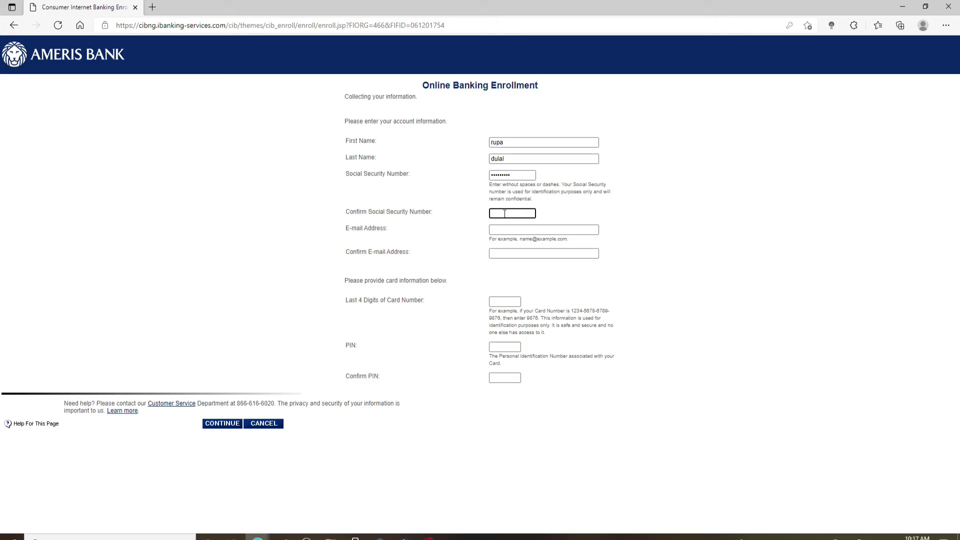
pyautogui.hotkey('ctrl', 'v')
pyautogui.click(525, 228)
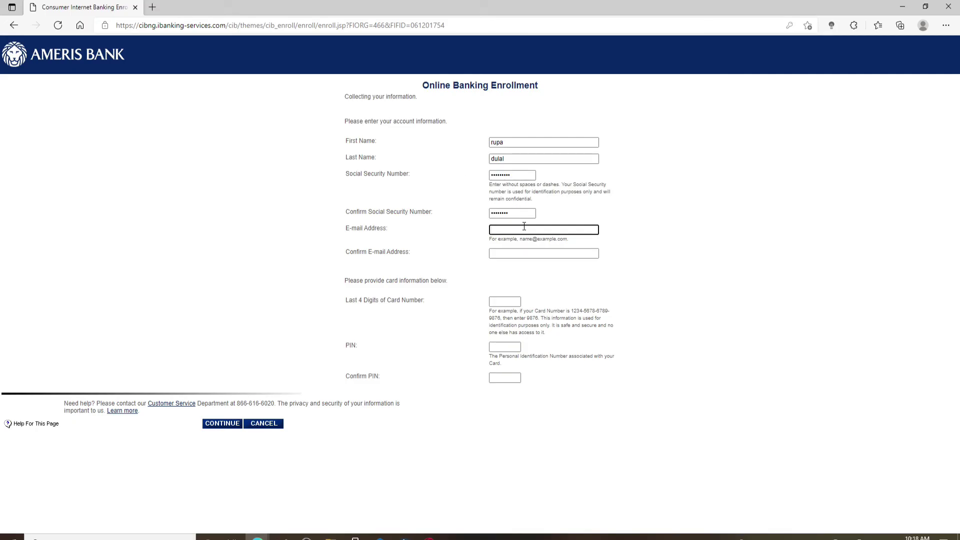
pyautogui.press('Tab')
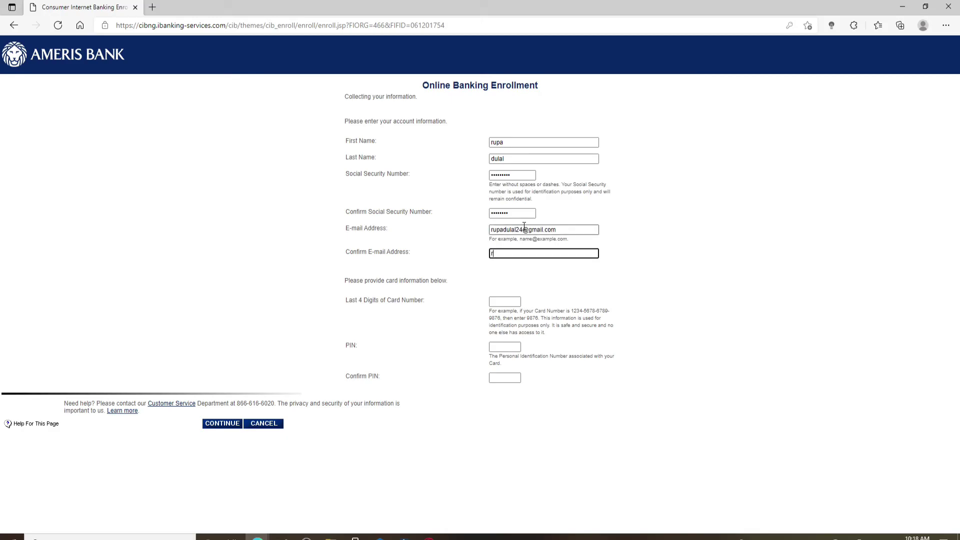
pyautogui.press('Tab')
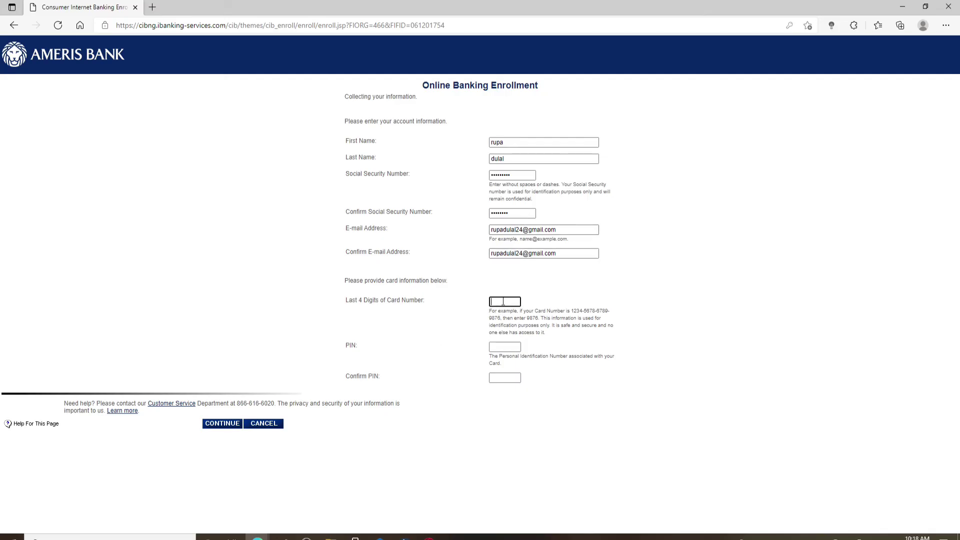
pyautogui.click(516, 346)
pyautogui.click(503, 378)
# Step: Submit the completed enrollment form
pyautogui.press('Return')
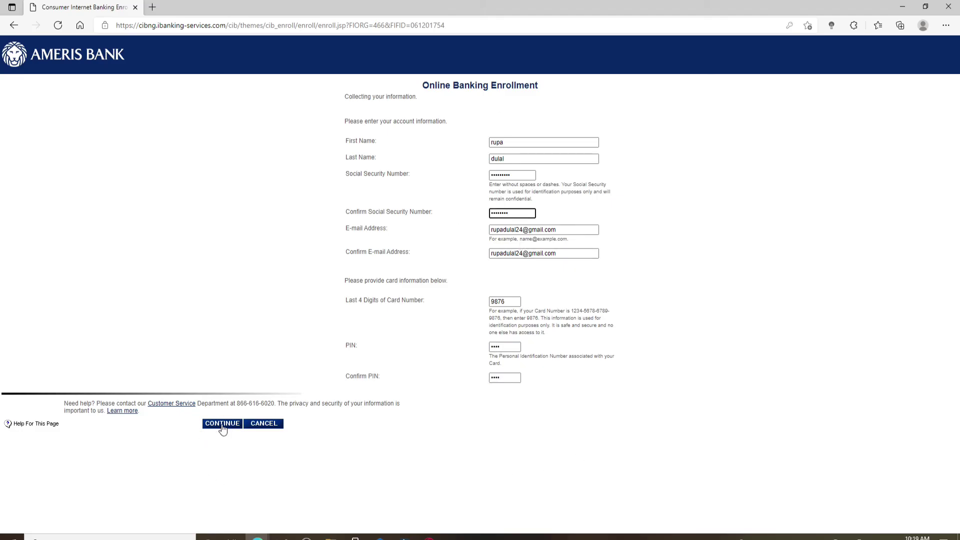